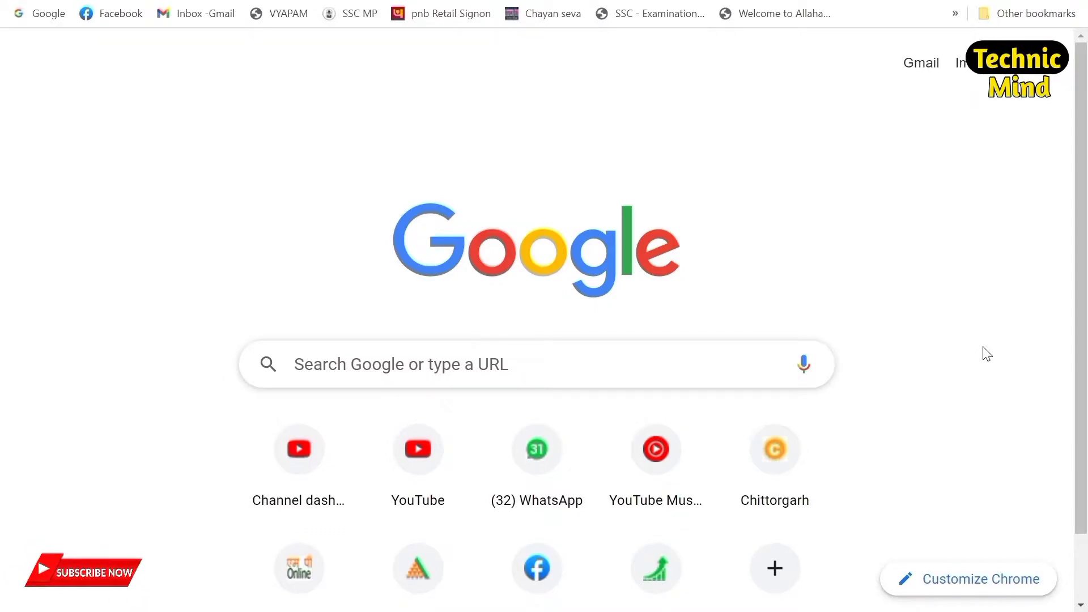
Search Google for 'INCOME TAX' and open the 'Home | Income Tax Department' result
text(INCOME TAX)
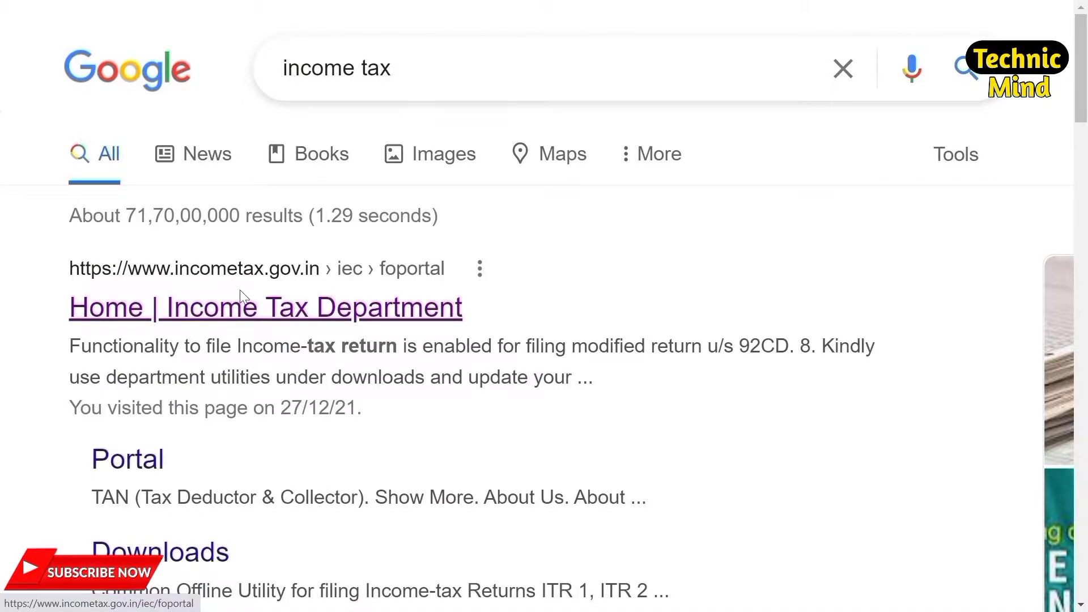
click(295, 288)
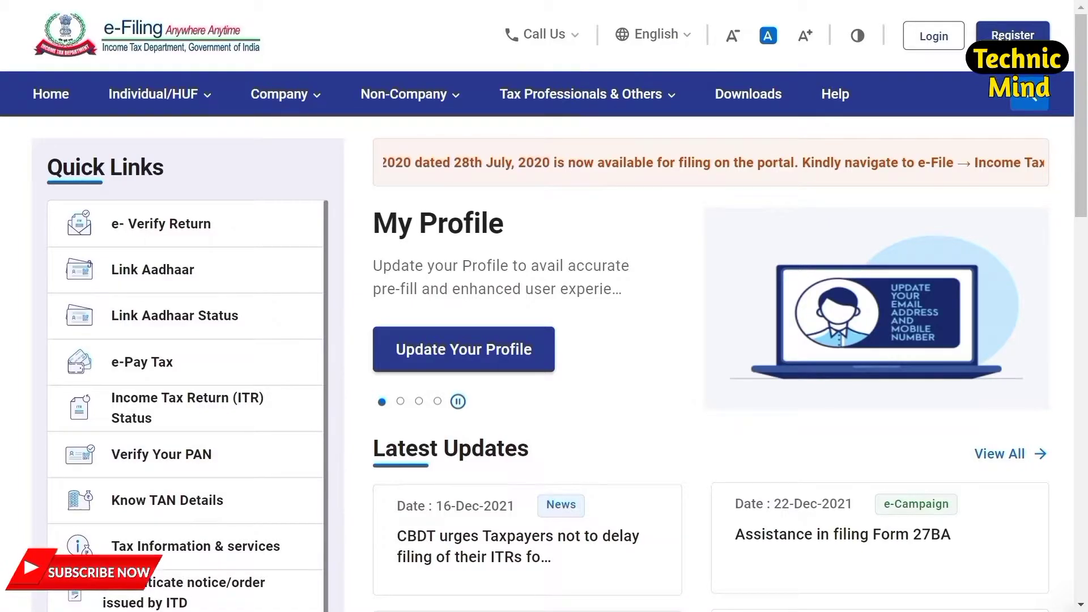
Start a new registration with a validated PAN, choose Yes for individual taxpayer, and continue
click(1000, 36)
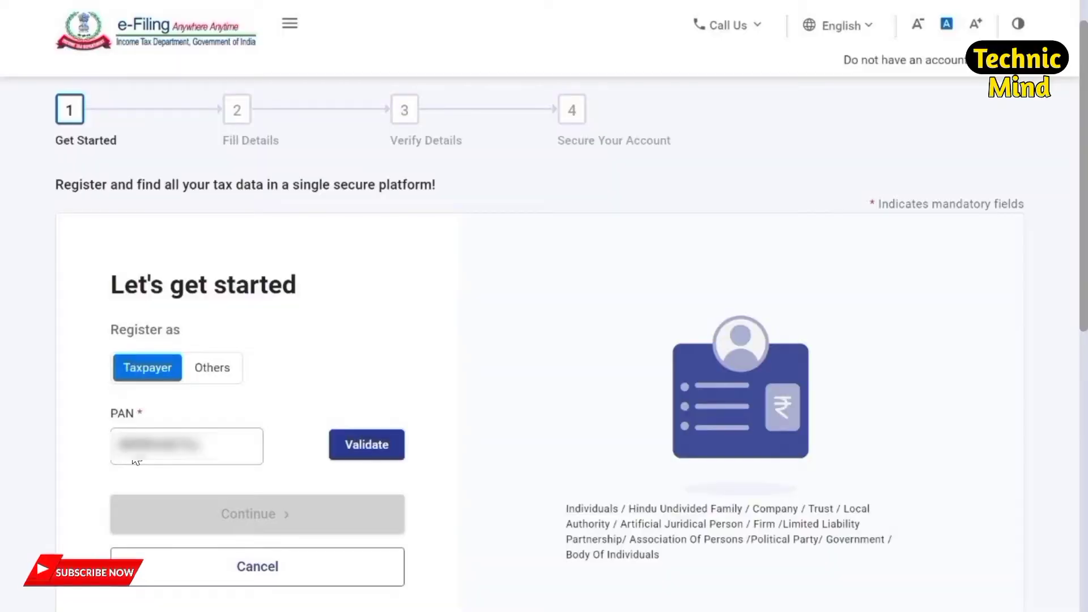
click(390, 446)
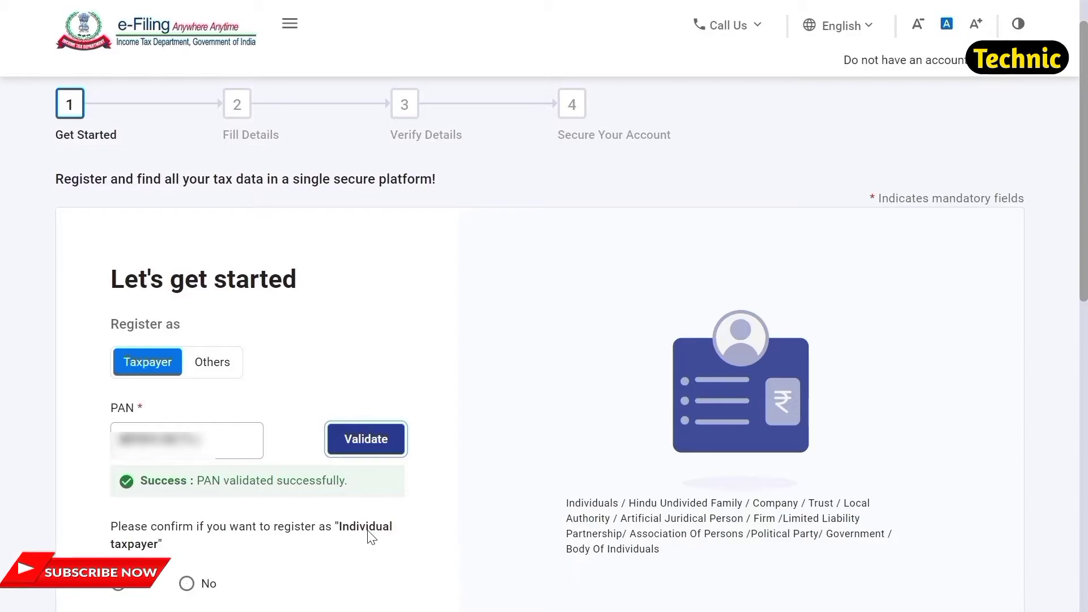
scroll(74, 592, down, 2)
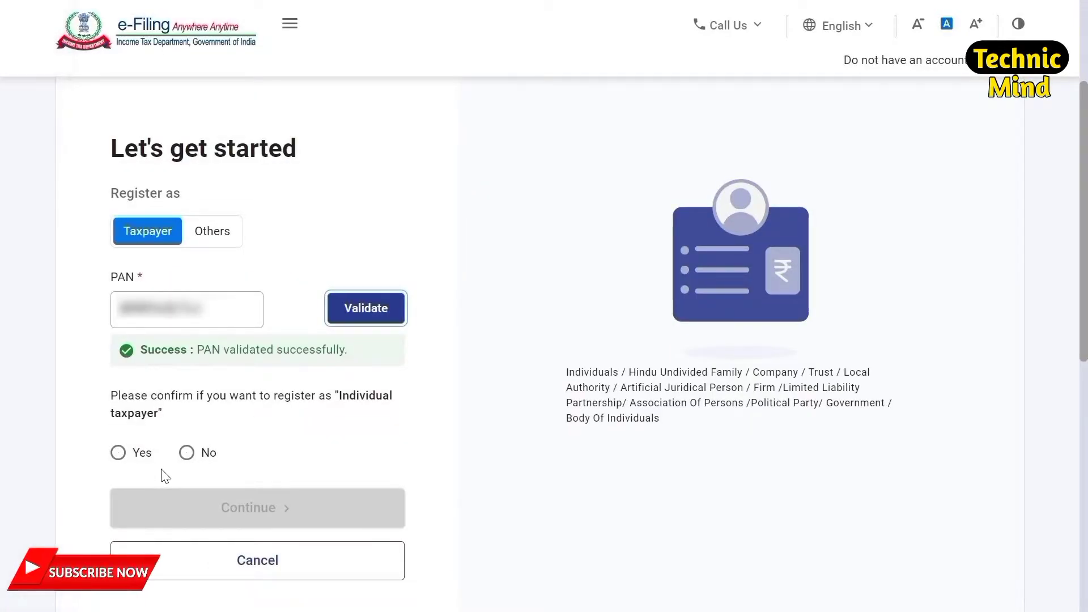
click(141, 453)
click(253, 530)
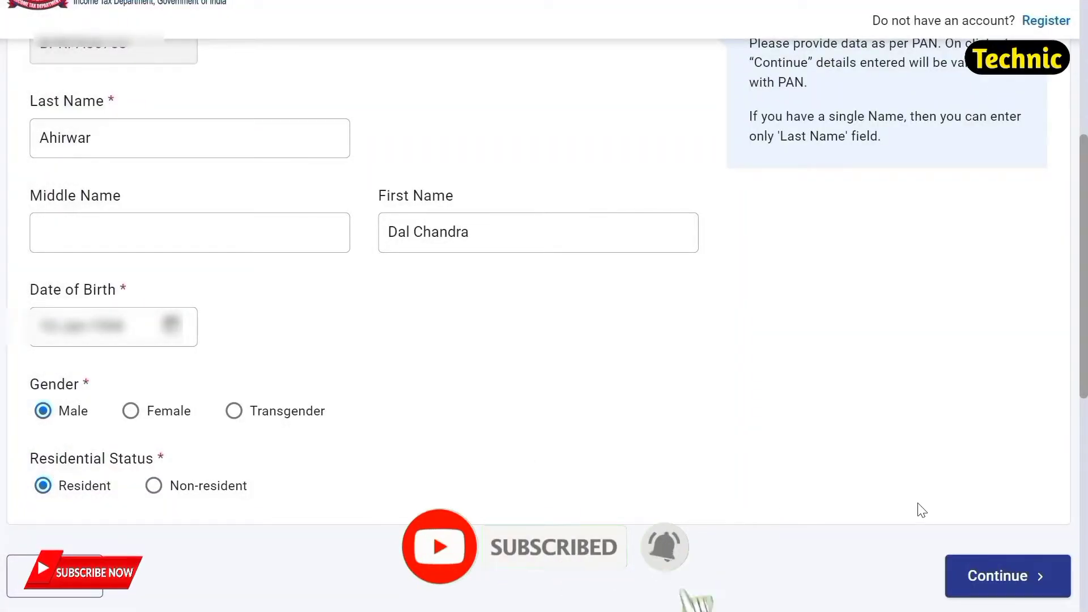
Submit the basic details, then the contact and postal address details, to reach the OTP page
click(963, 558)
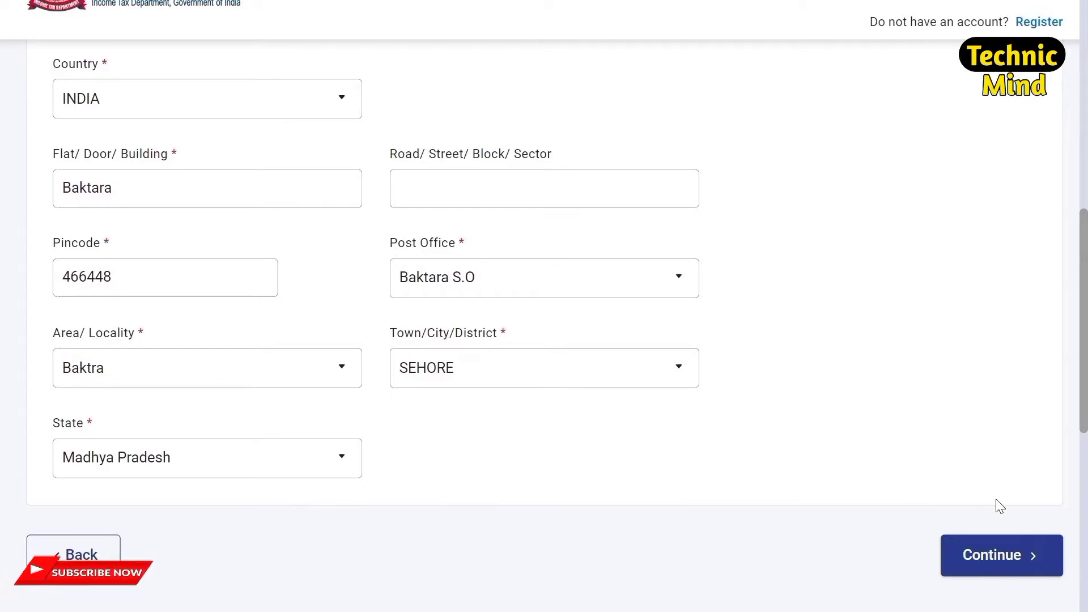
click(958, 562)
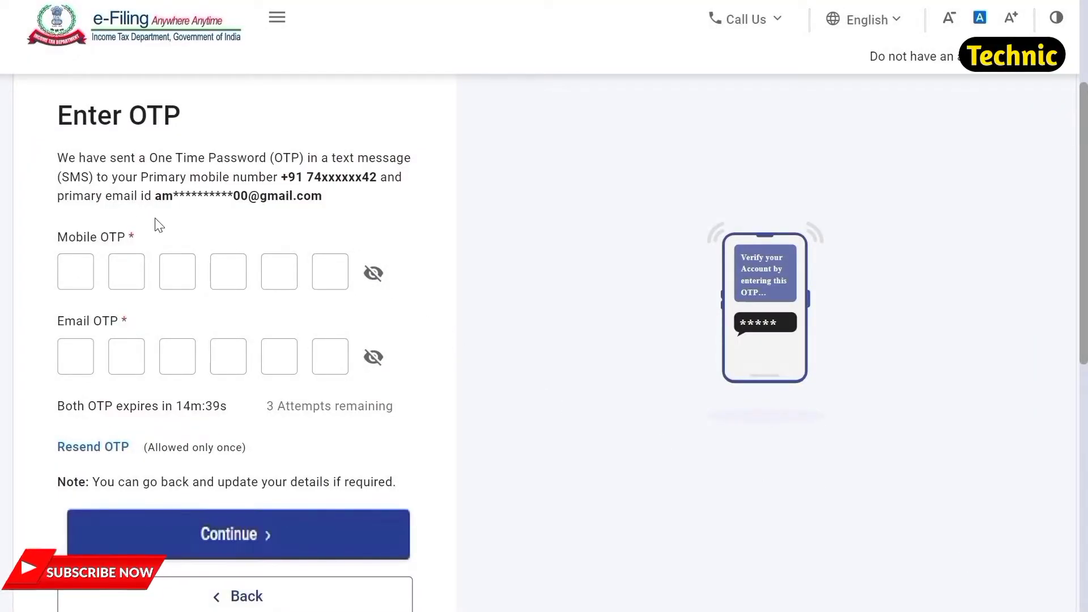
Submit the mobile and e-mail OTPs and confirm the reviewed personal and contact details
scroll(80, 291, left, 3)
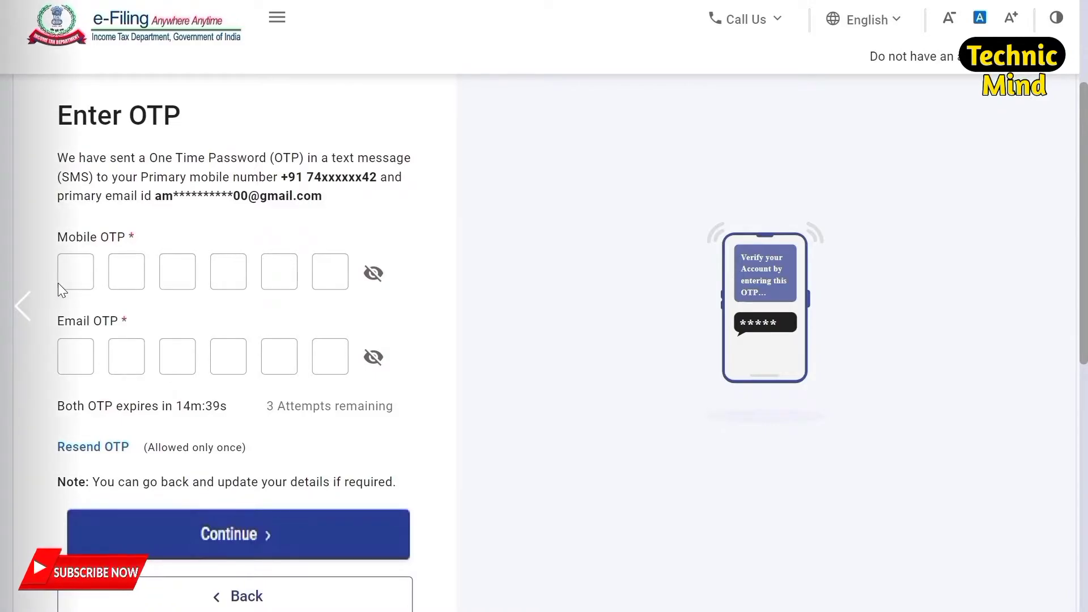
scroll(48, 358, left, 3)
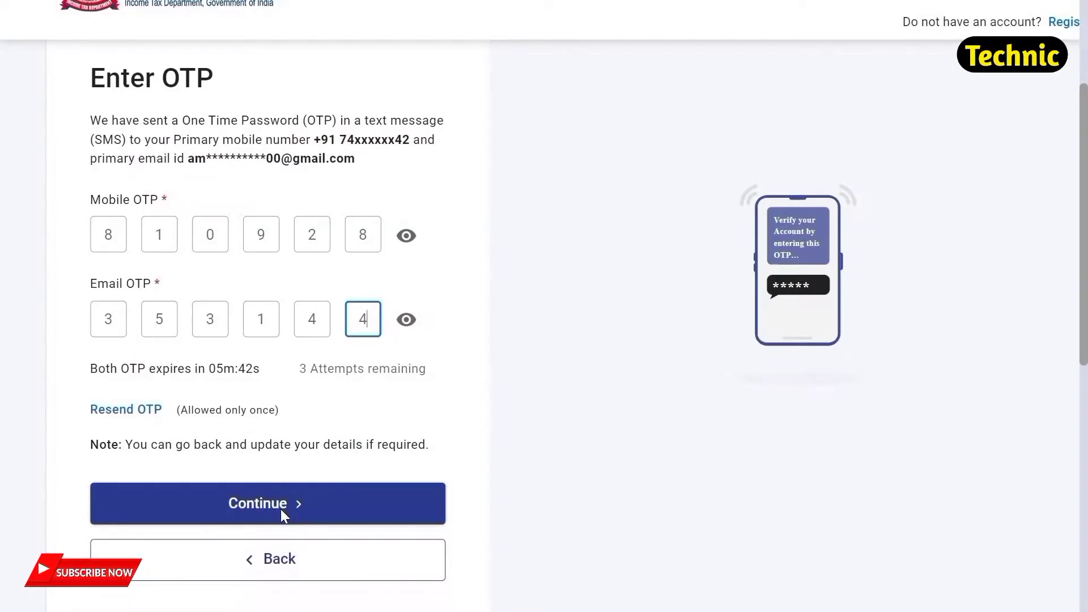
click(281, 510)
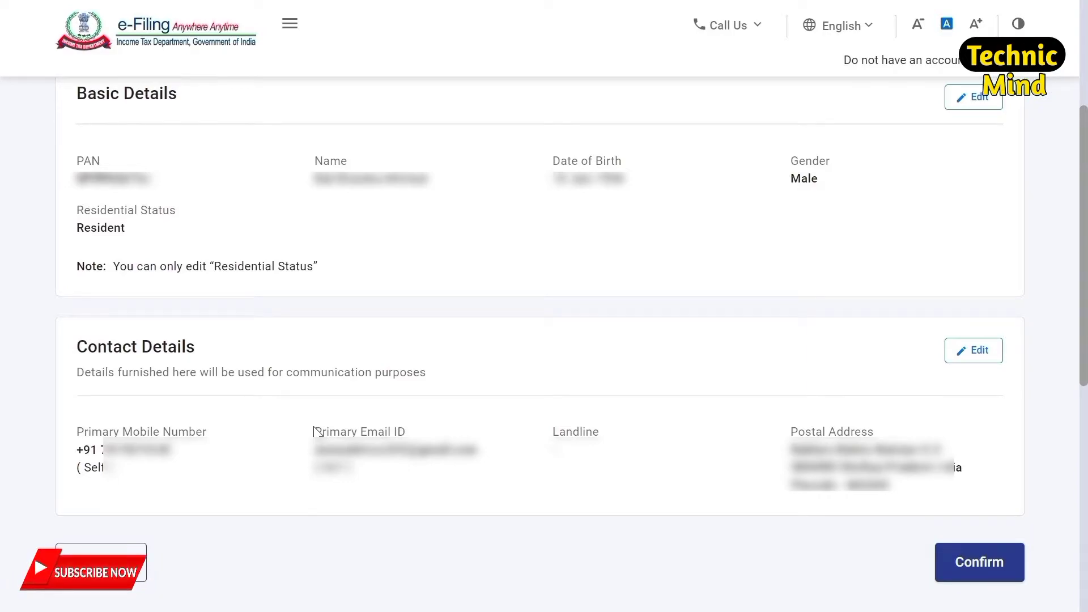
click(969, 566)
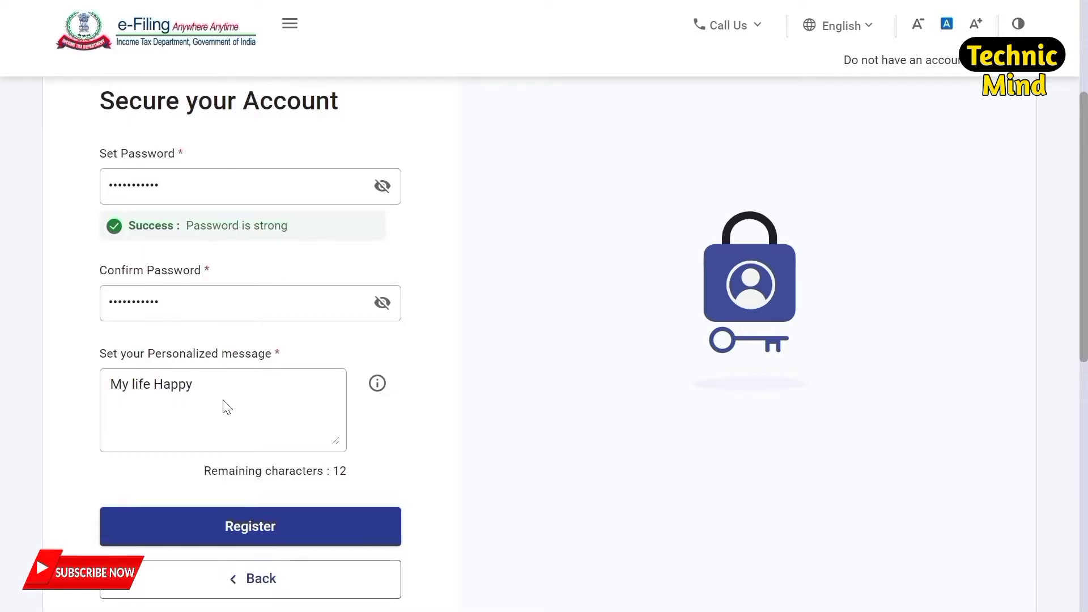
Register with the new password and personalized message 'My life Happy', then go to login
click(256, 533)
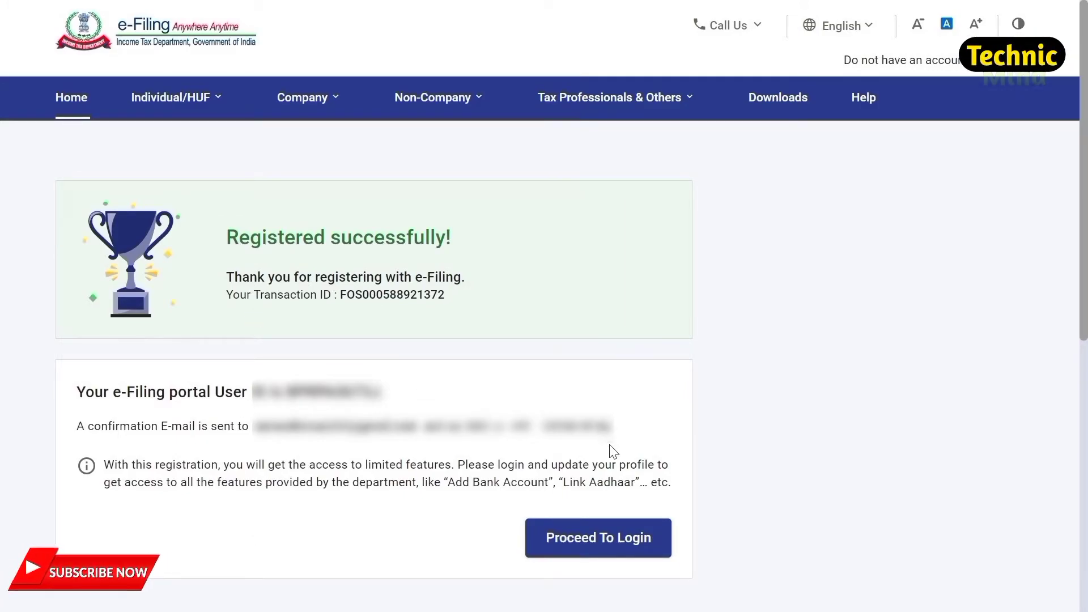
click(569, 536)
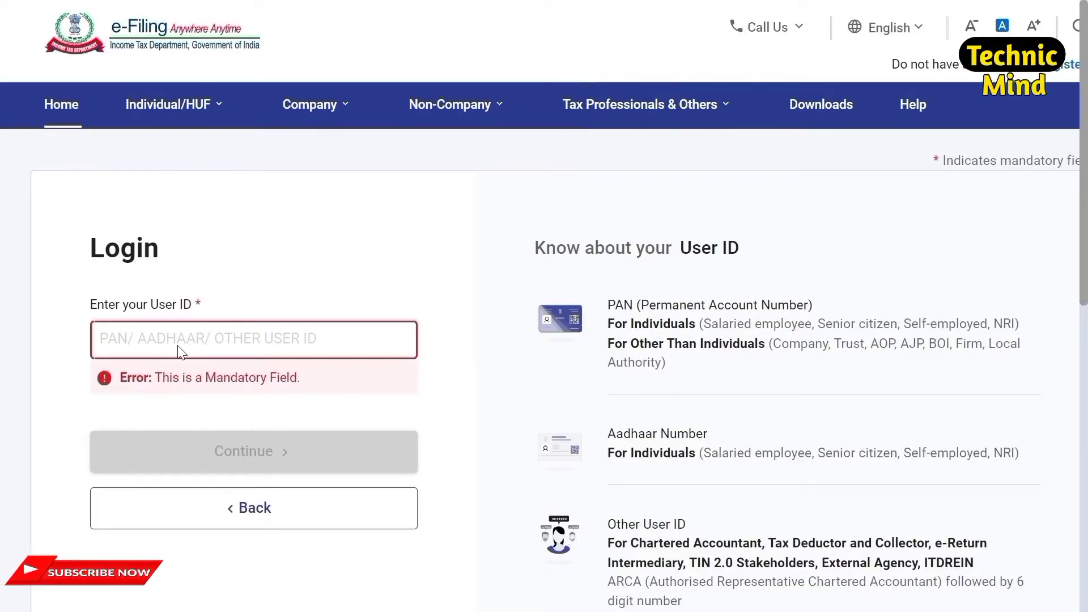
Log in with the pasted PAN as User ID and the account password
click(113, 343)
key(ctrl+v)
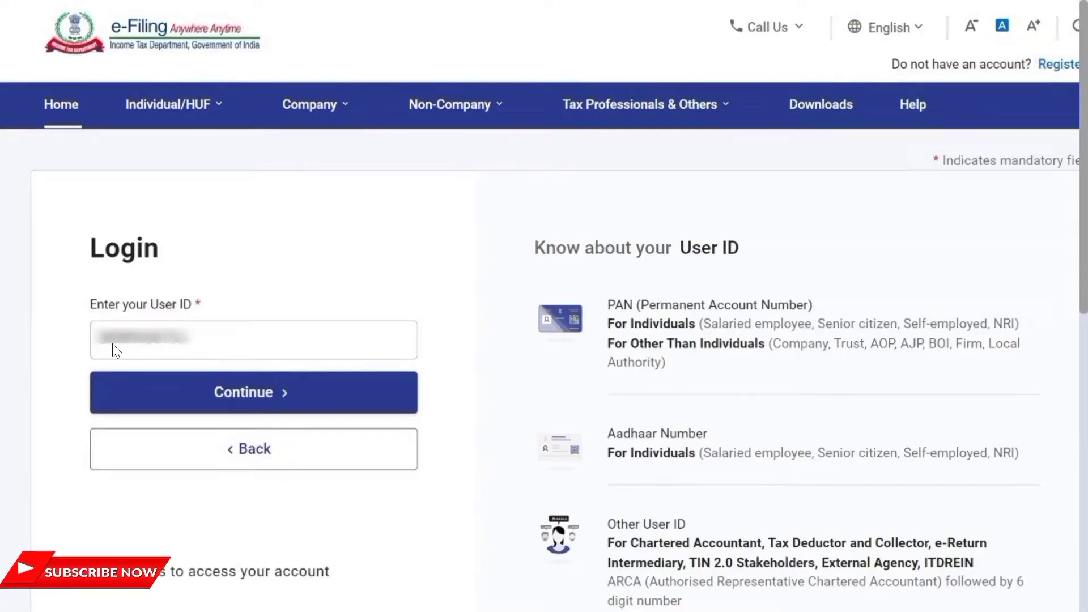
click(200, 403)
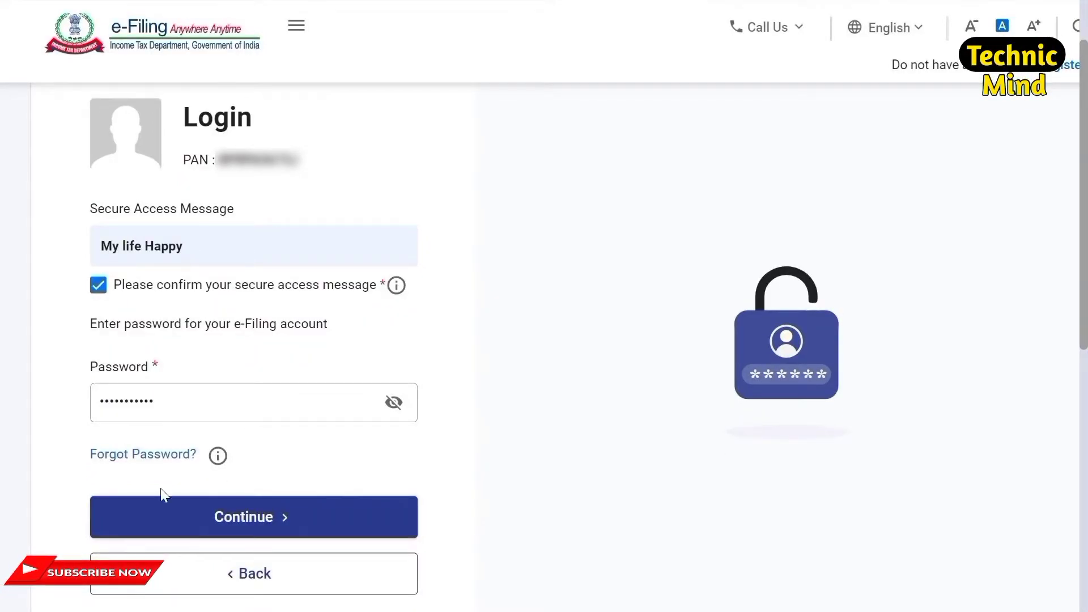
click(236, 515)
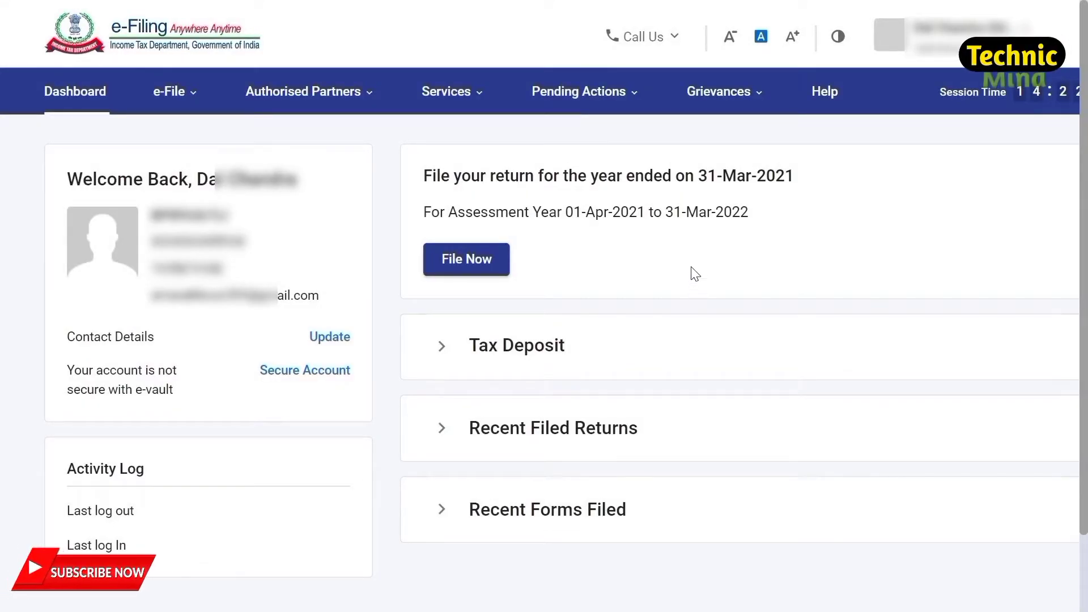
Choose Annual Information Statement (AIS) under Services and proceed to the Compliance Portal
click(458, 94)
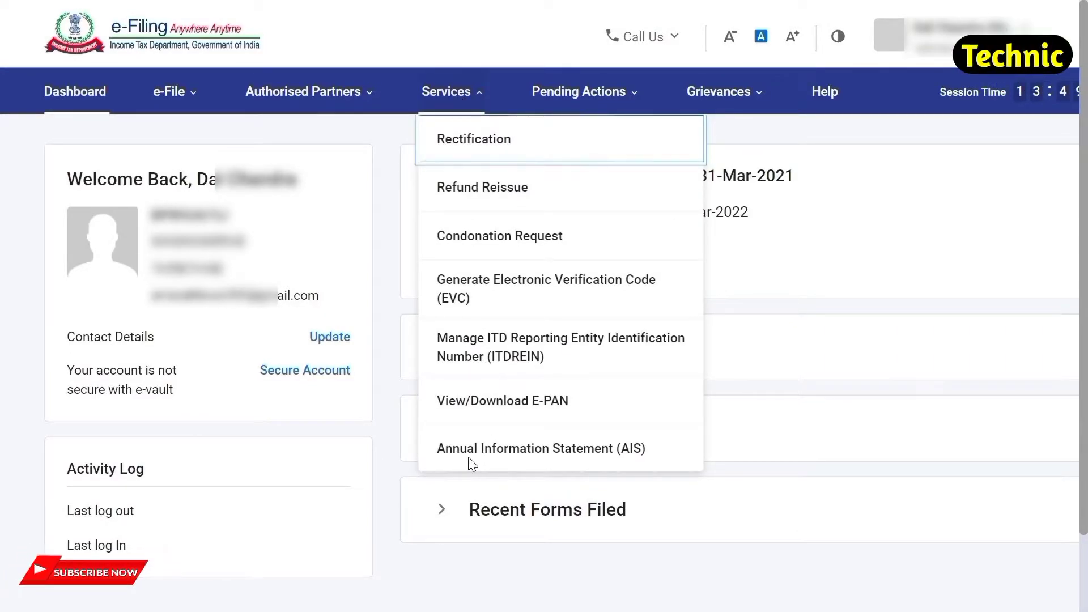
click(604, 447)
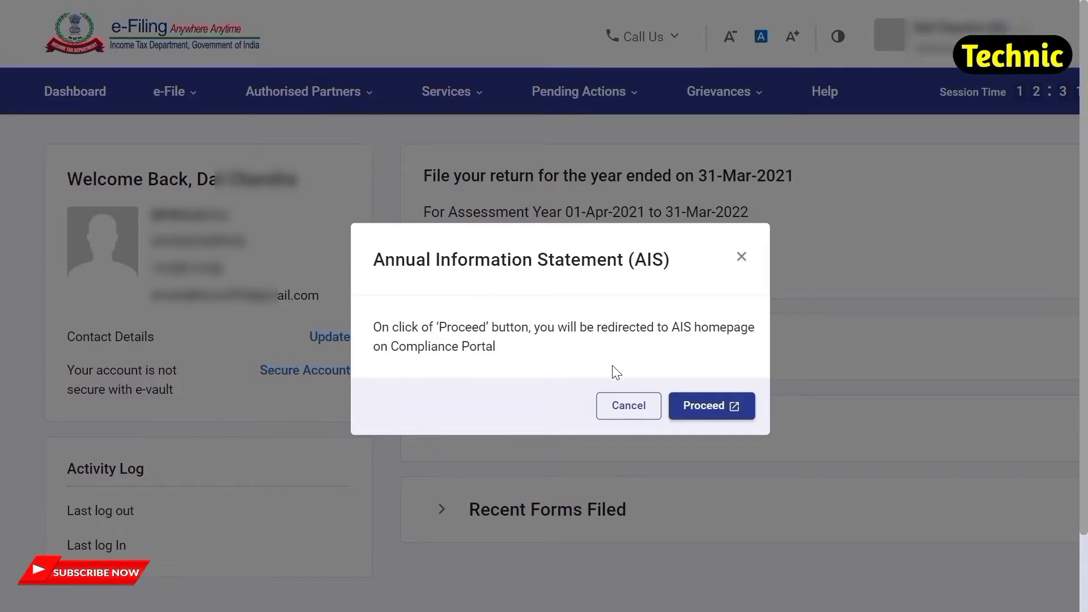
click(709, 406)
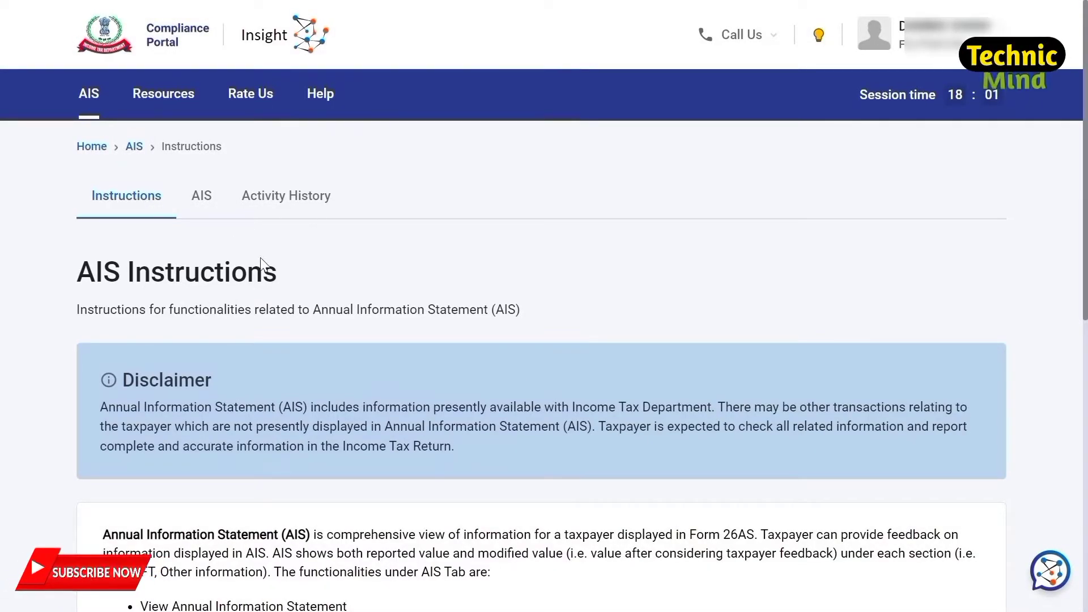
Download the F.Y. 2020-21 TIS PDF from the AIS tab into Captures and open it
click(200, 199)
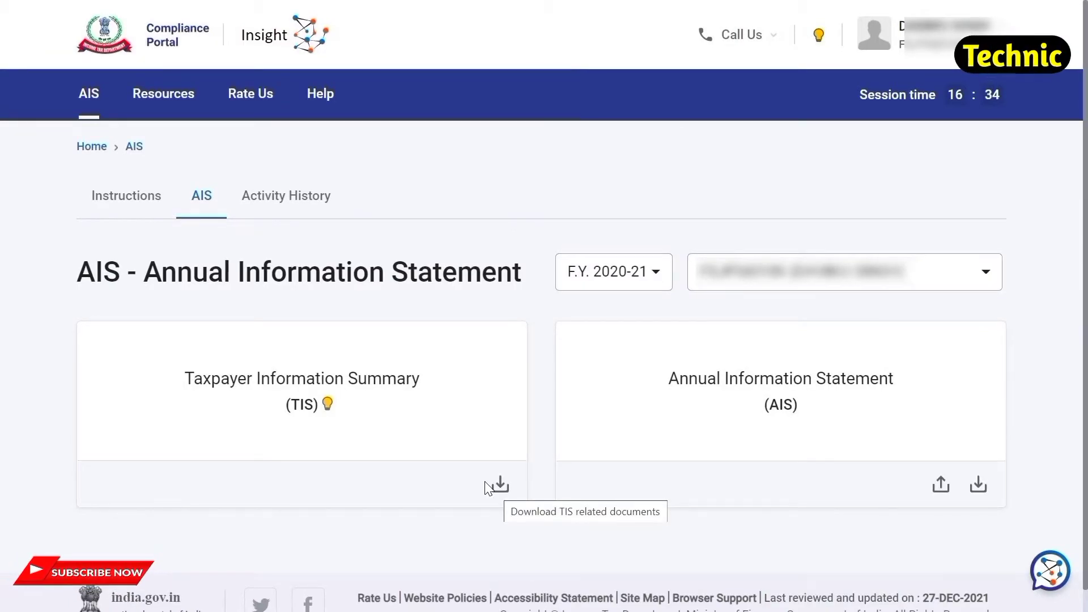
click(501, 483)
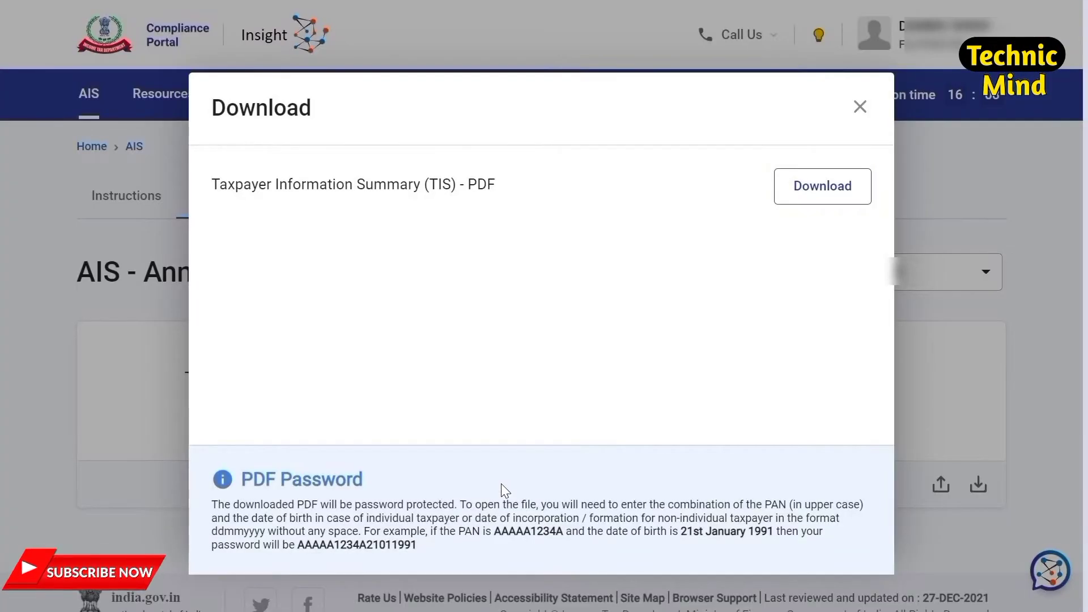
click(826, 199)
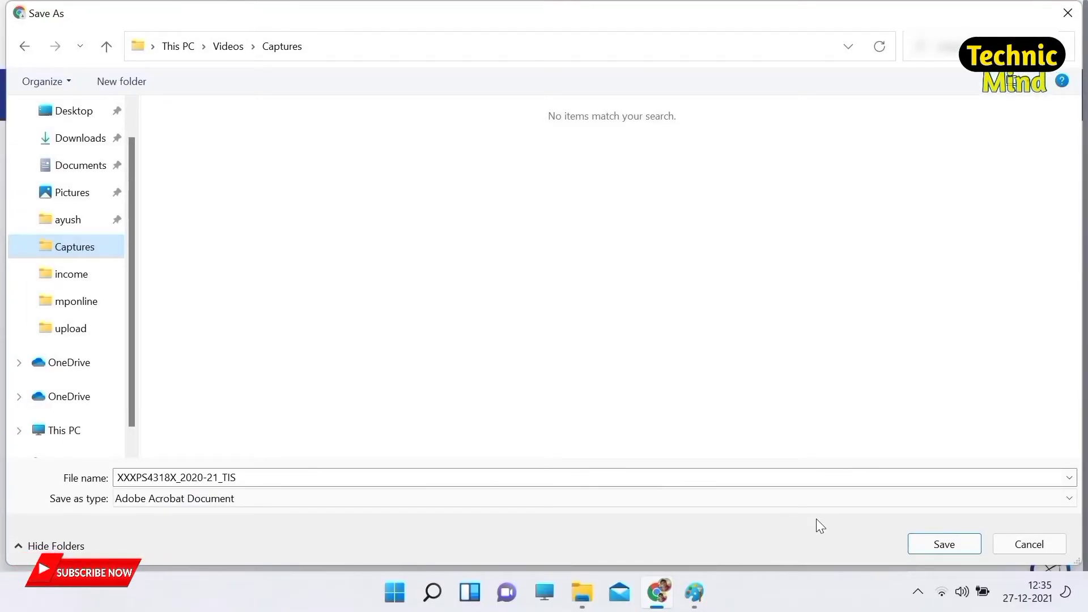
click(940, 544)
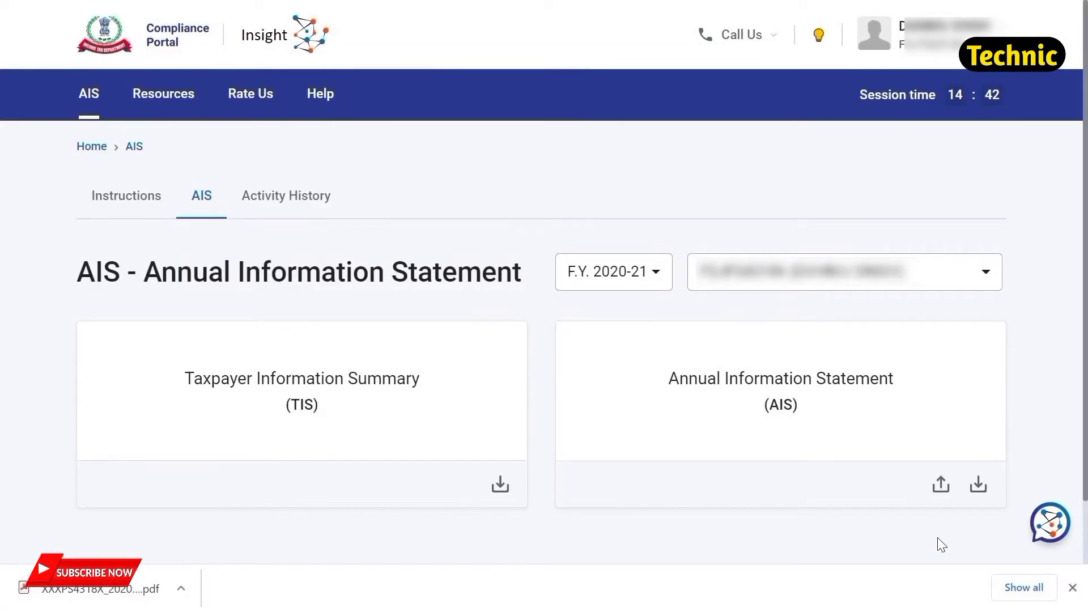
click(141, 605)
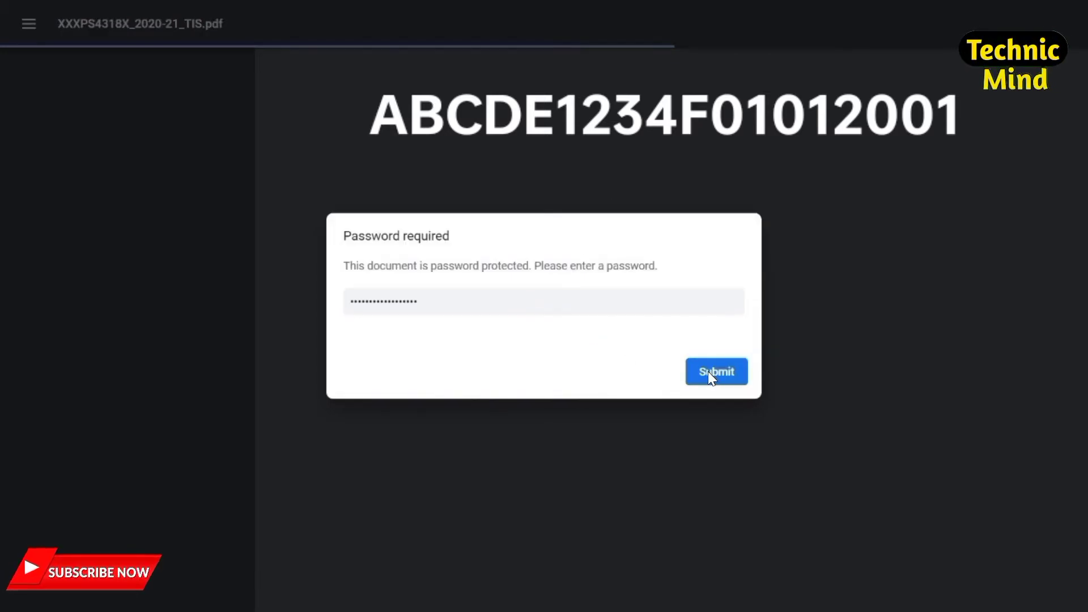
Unlock the TIS PDF with the PAN+DOB password, scroll through both pages, and close it
click(708, 371)
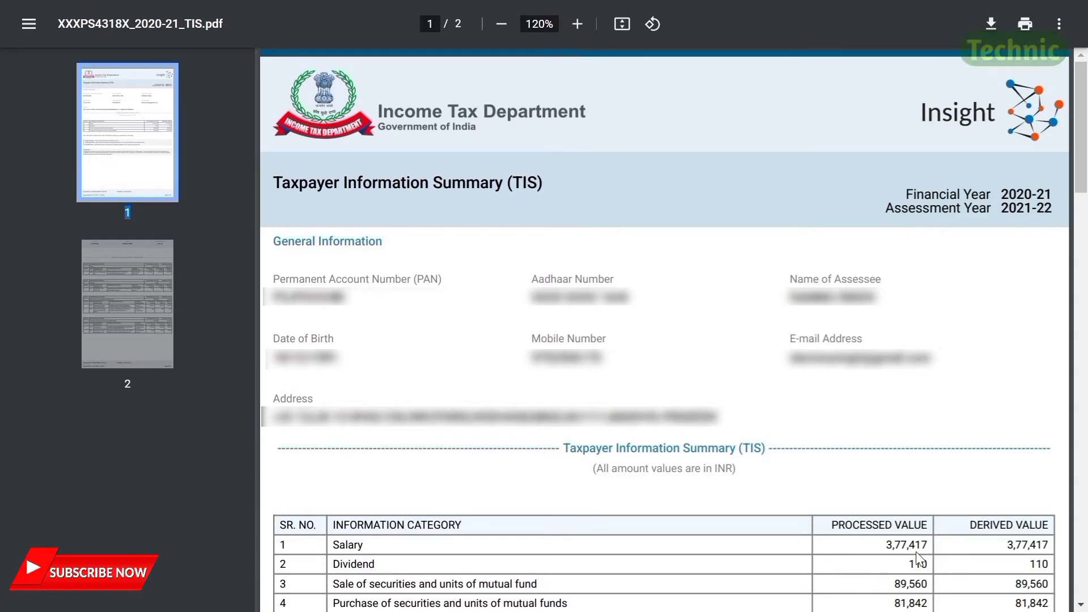
scroll(918, 558, down, 6)
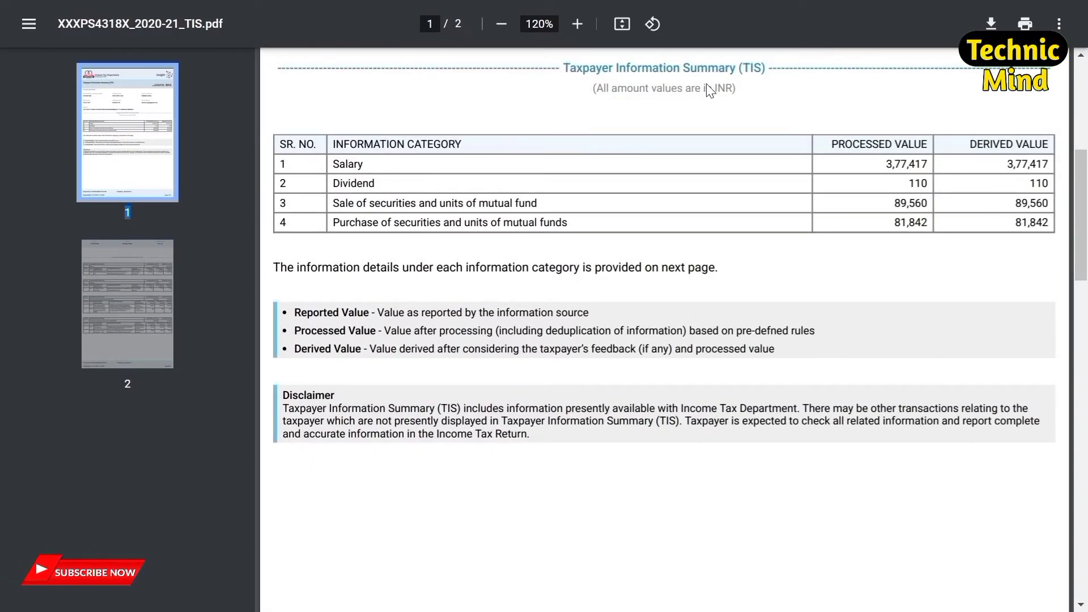
scroll(664, 150, down, 10)
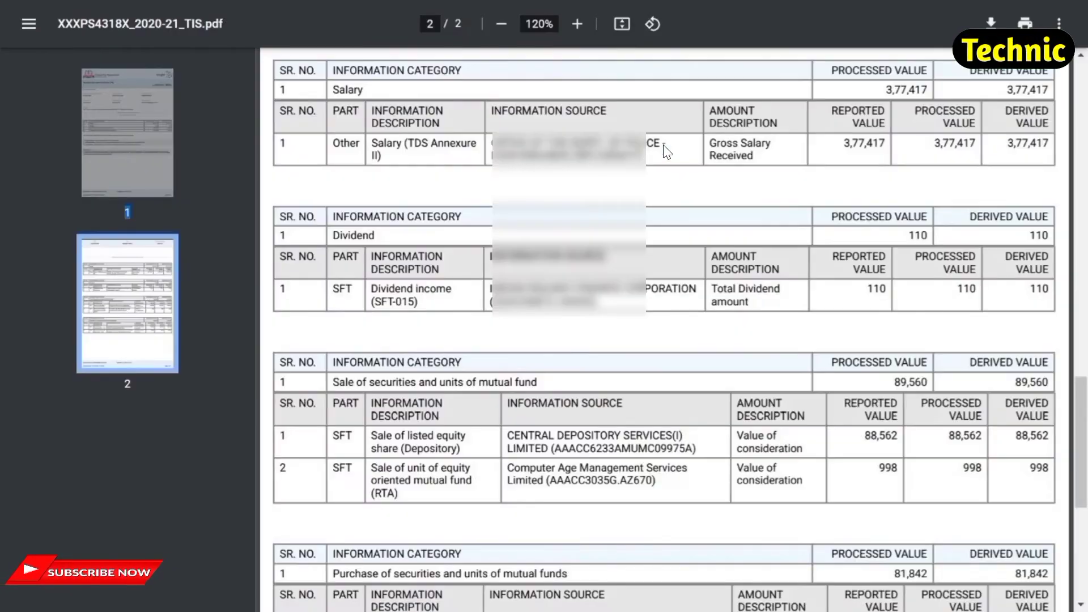
key(ctrl+w)
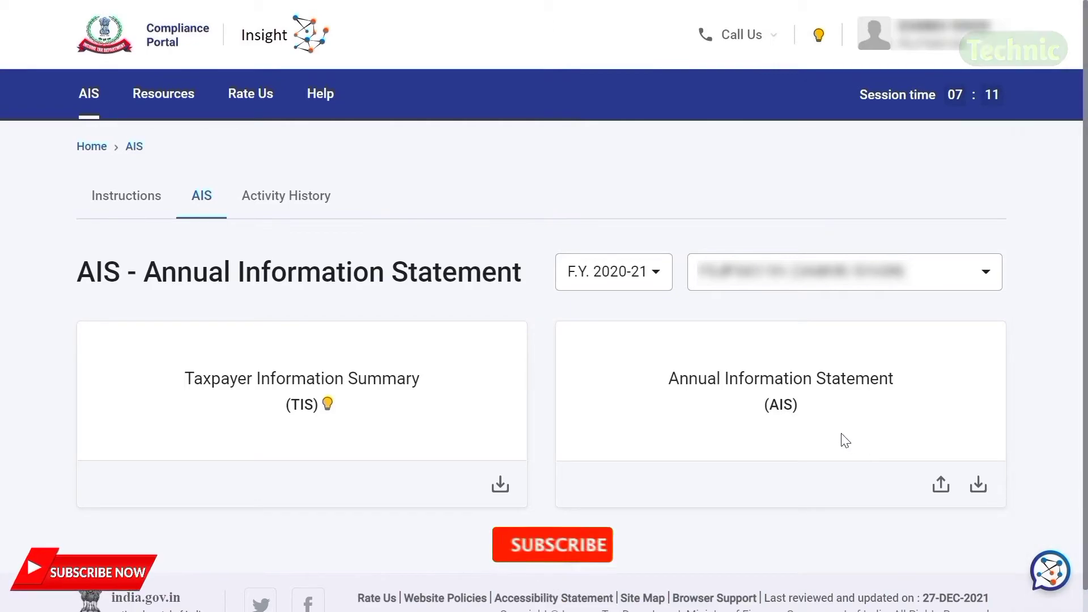
Download the 2020-21 Annual Information Statement as the AIS - PDF
click(979, 487)
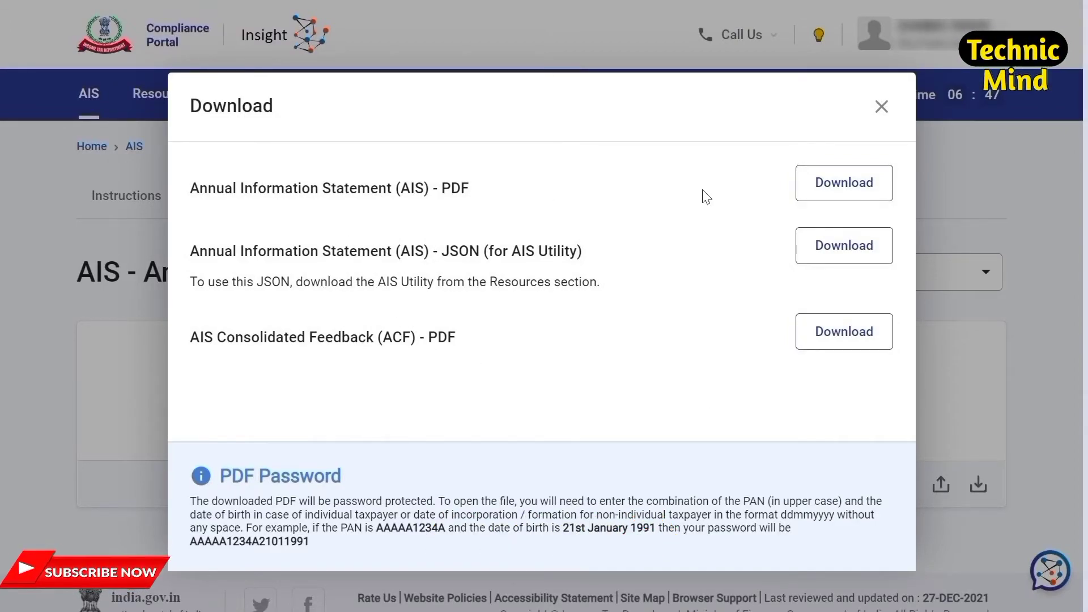
click(826, 193)
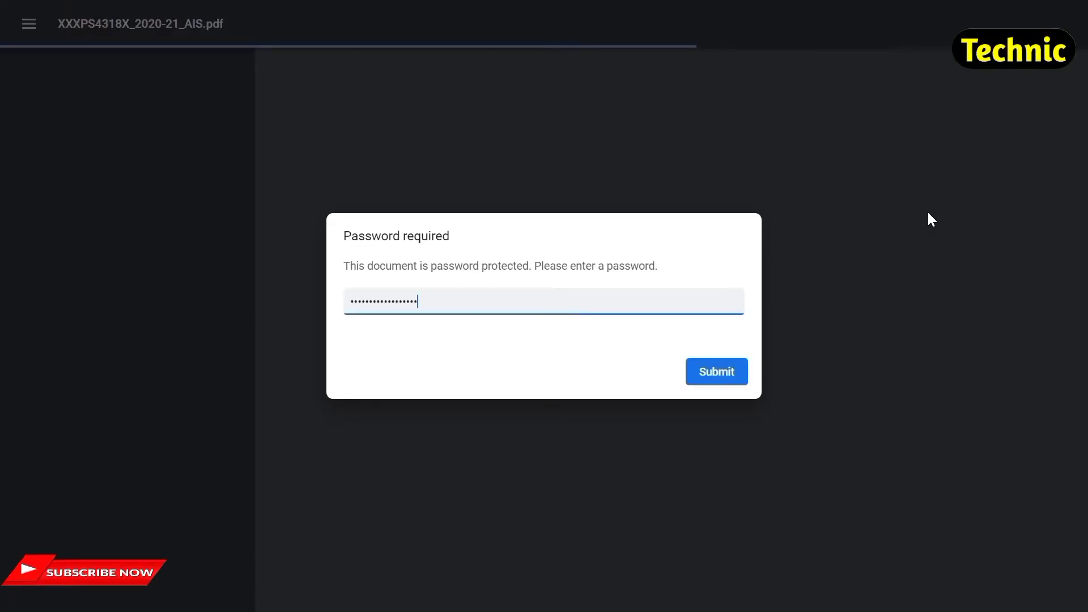
Unlock the 4-page AIS PDF and scroll to the Part B dividend and equity share sale tables
click(716, 383)
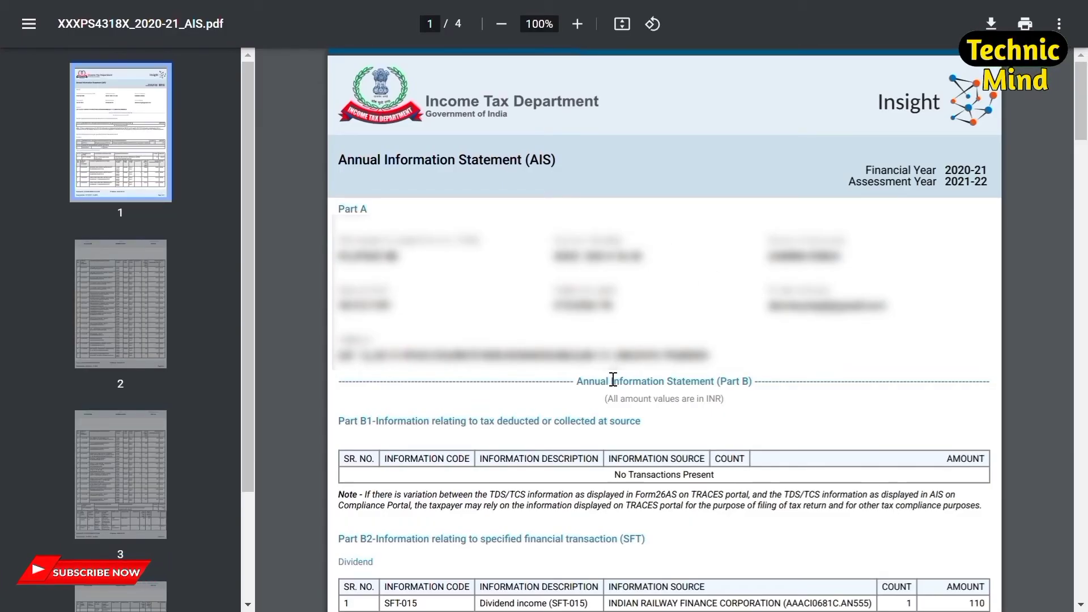
scroll(613, 379, down, 5)
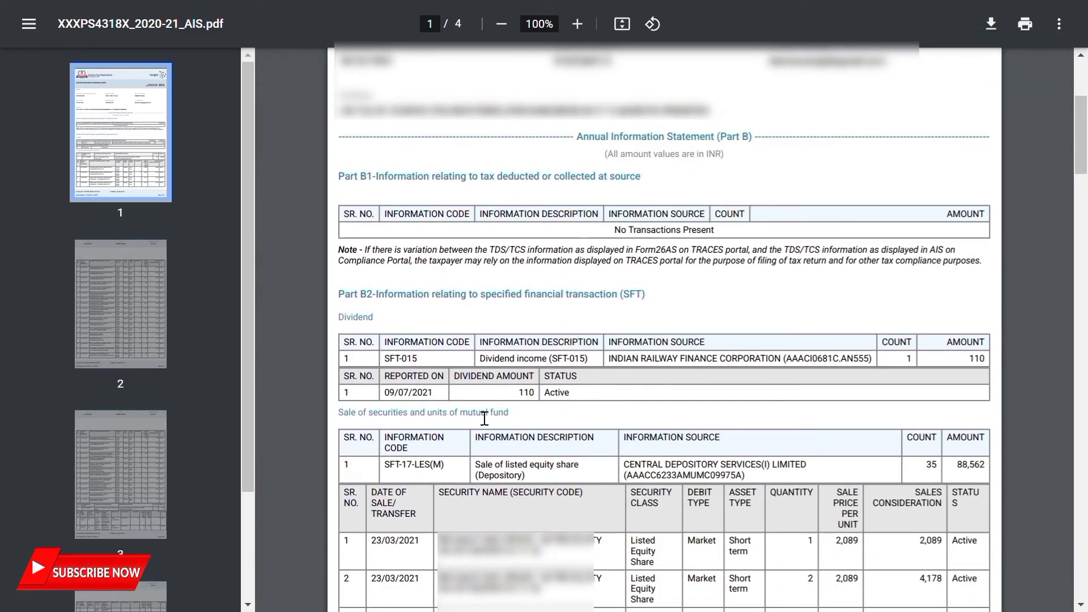
scroll(560, 488, down, 3)
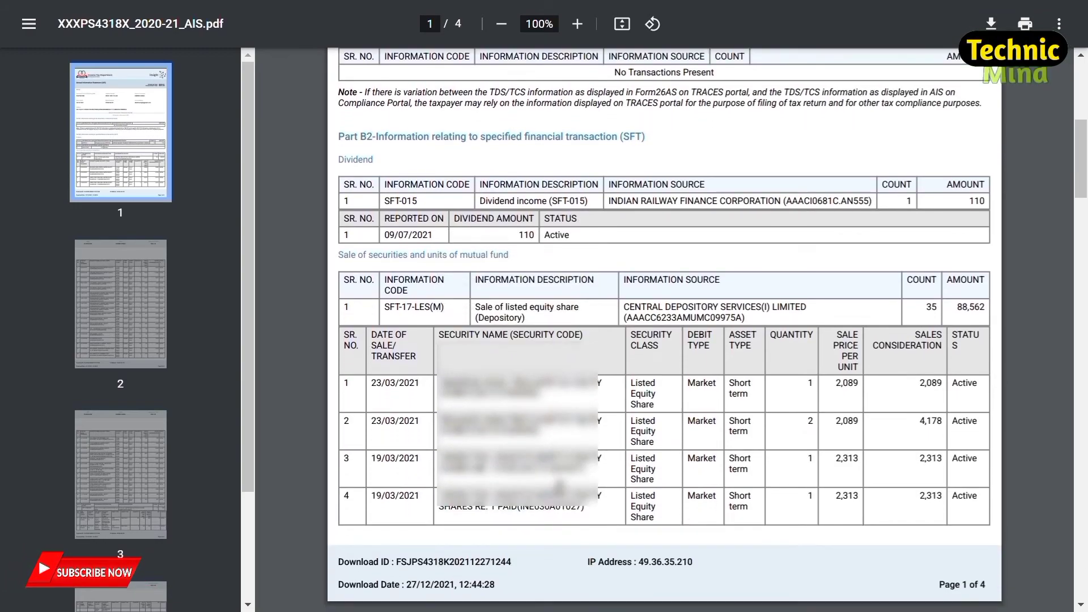